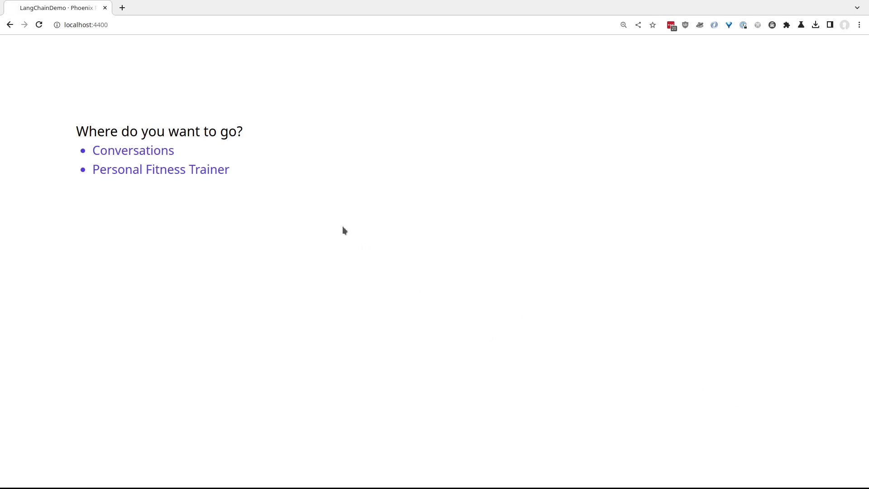
Step: Open the Personal Fitness Trainer chat and place the cursor in the Send Message box
{"action": "left_click", "coordinate": [179, 172]}
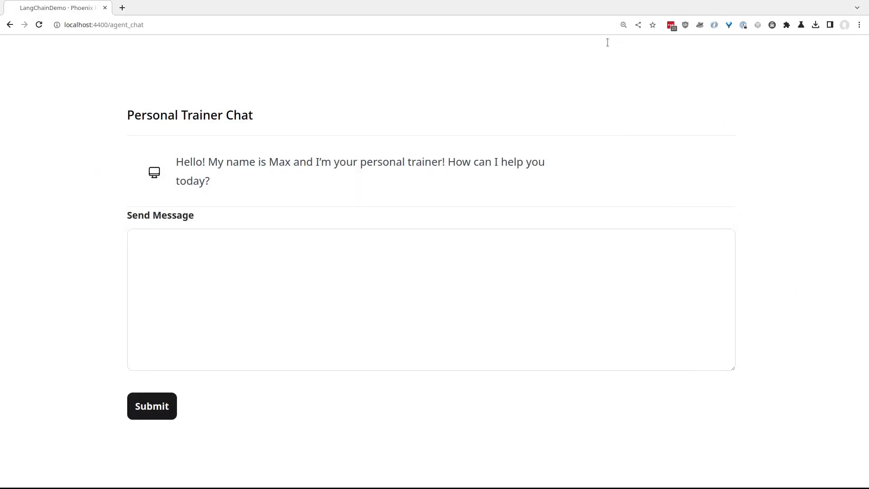
{"action": "left_click", "coordinate": [499, 293]}
Step: Send 'How do we start?' and read through the trainer's seven intake questions
{"action": "type", "text": "How do we start?"}
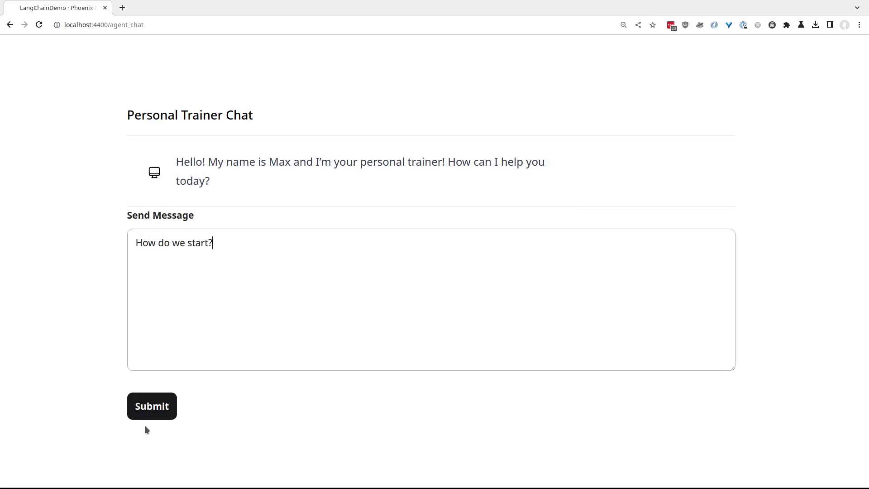
{"action": "left_click", "coordinate": [134, 419]}
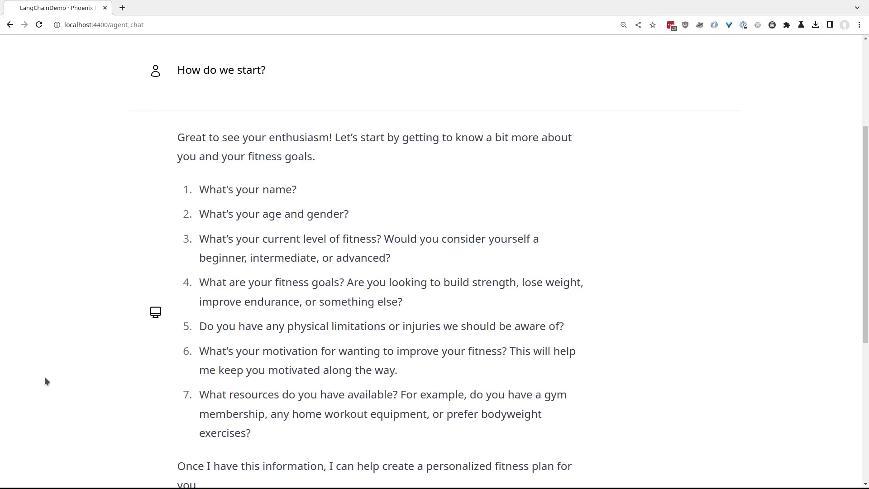
{"action": "scroll", "coordinate": [50, 382], "scroll_direction": "down", "scroll_amount": 2}
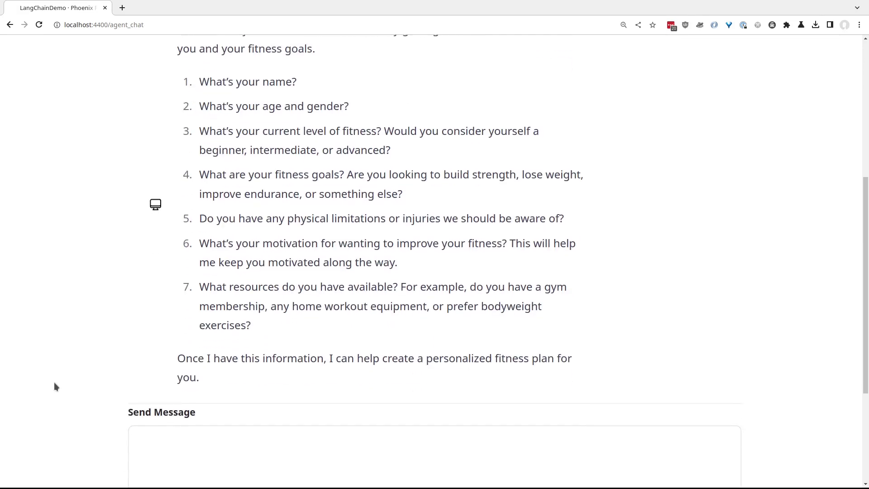
{"action": "scroll", "coordinate": [62, 388], "scroll_direction": "up", "scroll_amount": 1}
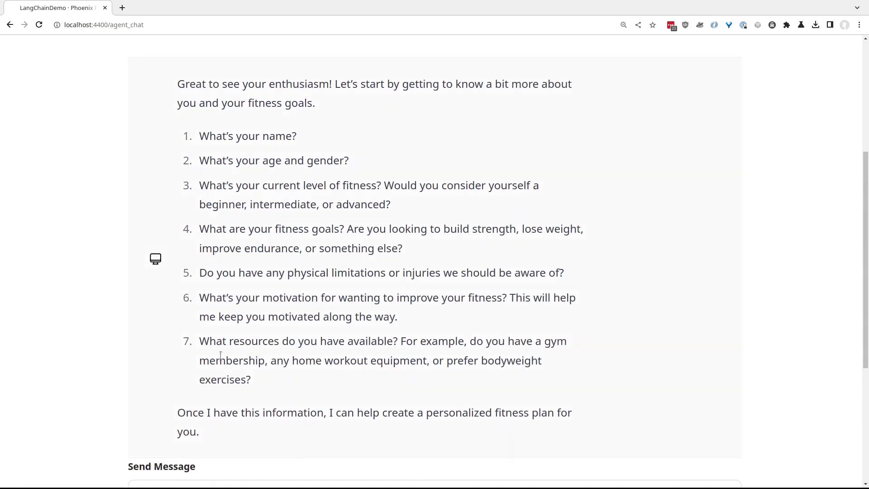
{"action": "scroll", "coordinate": [420, 376], "scroll_direction": "down", "scroll_amount": 4}
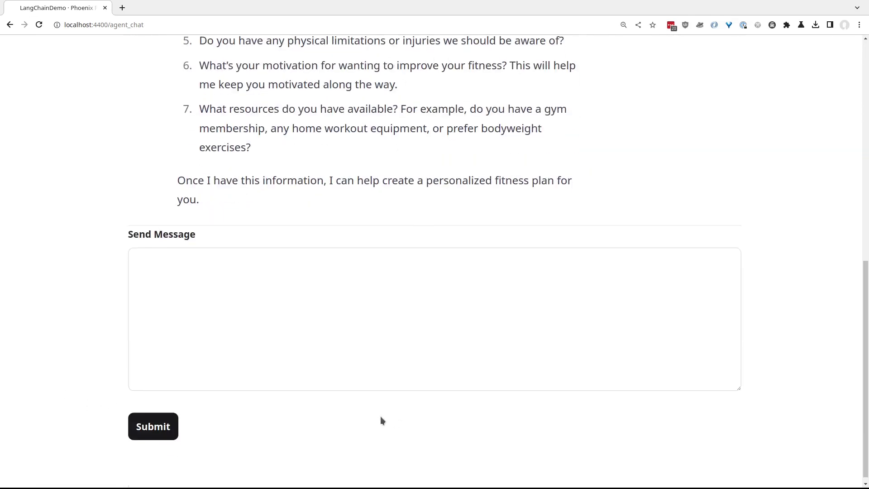
Step: Enter the answers on age and gender, intermediate fitness level and weight-loss goals
{"action": "left_click", "coordinate": [365, 331]}
{"action": "type", "text": "My name is Mark. I'm a guy in his 40s."}
{"action": "key", "text": "Return"}
{"action": "key", "text": "Return"}
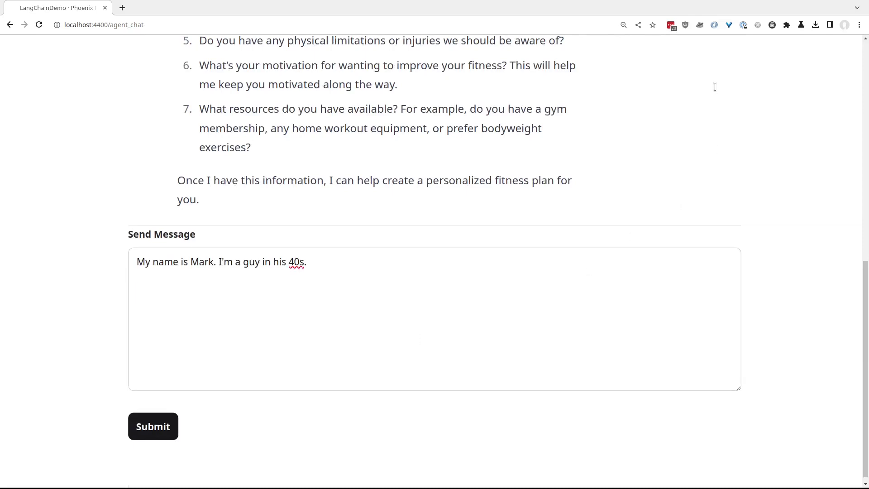
{"action": "left_click", "coordinate": [440, 319]}
{"action": "type", "text": "For fitness, I guess I'm intermediate."}
{"action": "key", "text": "Return"}
{"action": "key", "text": "Return"}
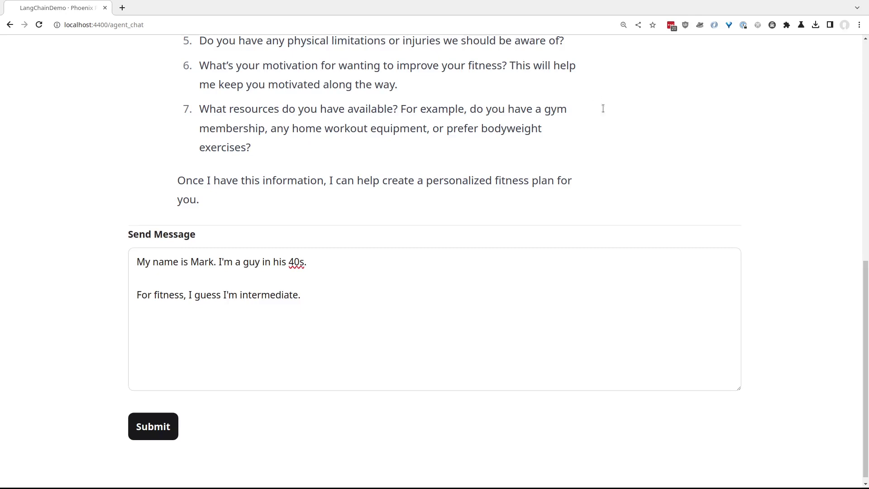
{"action": "left_click", "coordinate": [506, 317]}
{"action": "type", "text": "My goals are to lose some about 15 lbs. I want to get back into weight training as I've gotten really lax, so I'd like some help doing that. Specifically, I want to build more muscle and get some definition."}
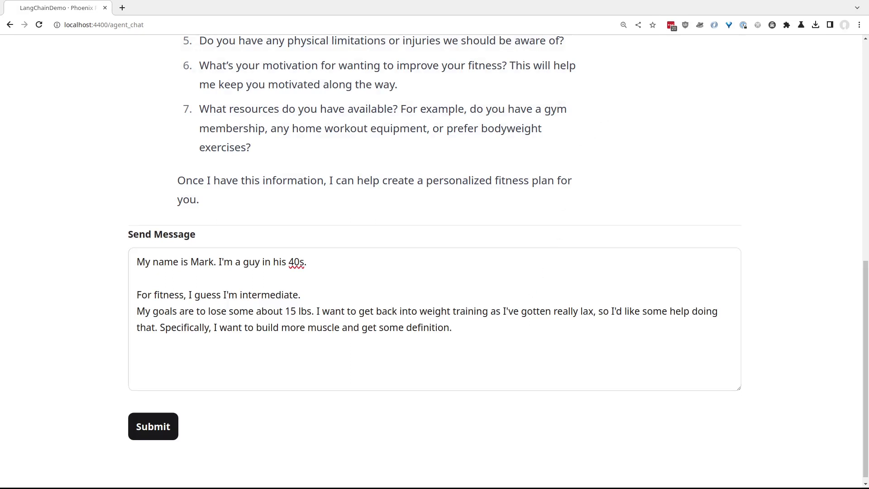
Step: Add a line about the shoulder injury to the reply
{"action": "left_click", "coordinate": [402, 94]}
{"action": "scroll", "coordinate": [409, 140], "scroll_direction": "up", "scroll_amount": 3}
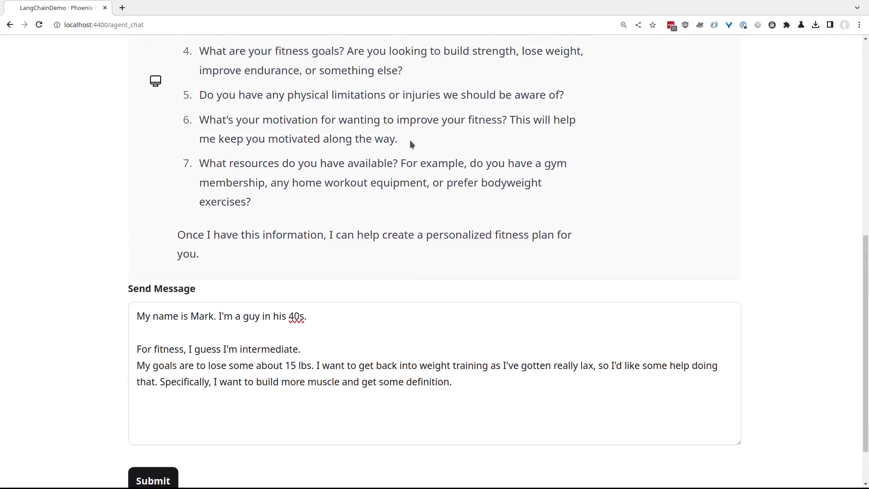
{"action": "scroll", "coordinate": [409, 140], "scroll_direction": "up", "scroll_amount": 2}
{"action": "left_click_drag", "start_coordinate": [294, 151], "coordinate": [377, 150]}
{"action": "scroll", "coordinate": [390, 355], "scroll_direction": "down", "scroll_amount": 3}
{"action": "left_click", "coordinate": [388, 363]}
{"action": "key", "text": "Return"}
{"action": "type", "text": "I've injured my shoulder a few times before, so I don't want to lift heavy weights above my head."}
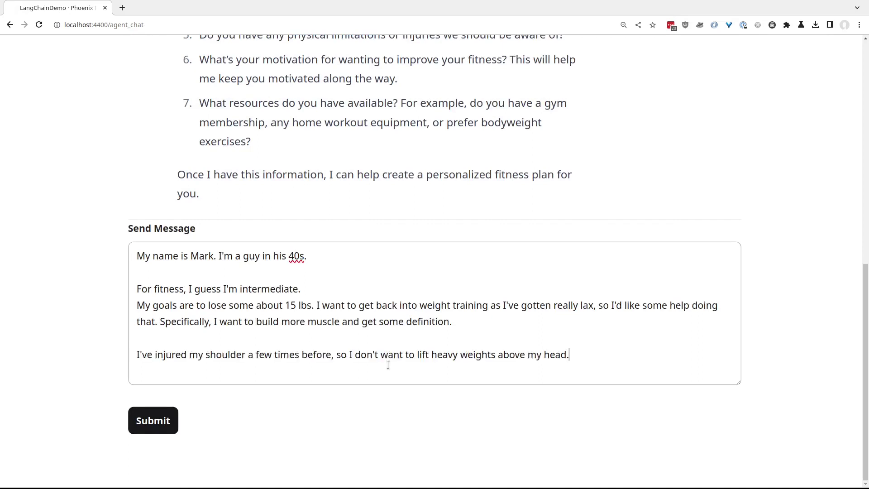
{"action": "key", "text": "Return"}
Step: Add the motivation and home gym equipment paragraphs, then send all the answers
{"action": "key", "text": "alt+Tab"}
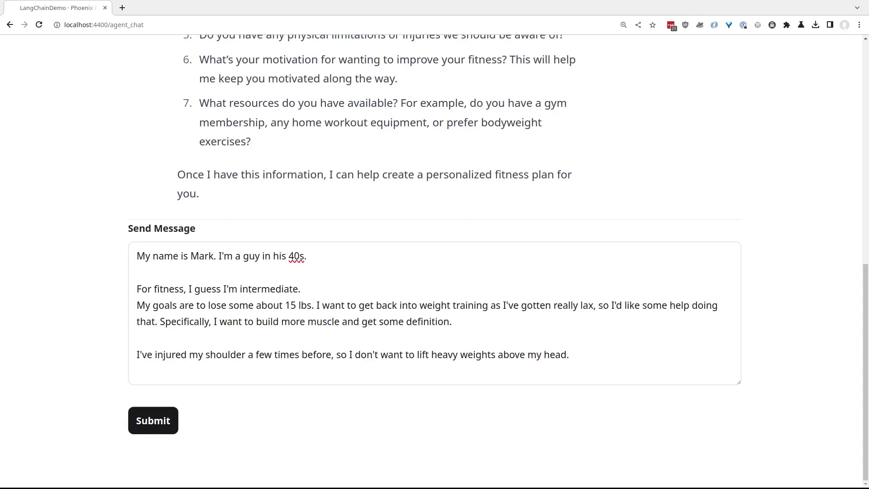
{"action": "left_click", "coordinate": [449, 373]}
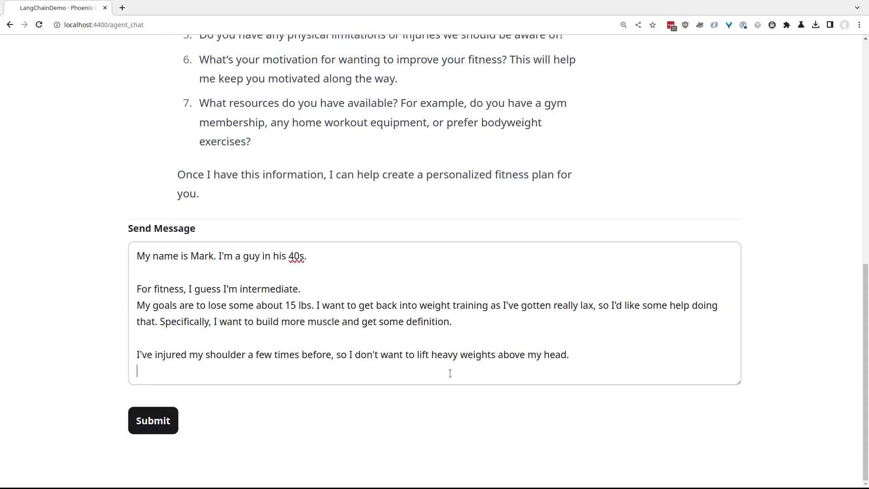
{"action": "key", "text": "Return"}
{"action": "type", "text": "My motivation? I want to be healthier, feel stronger, and work on my core strength too to help avoid injuries in general."}
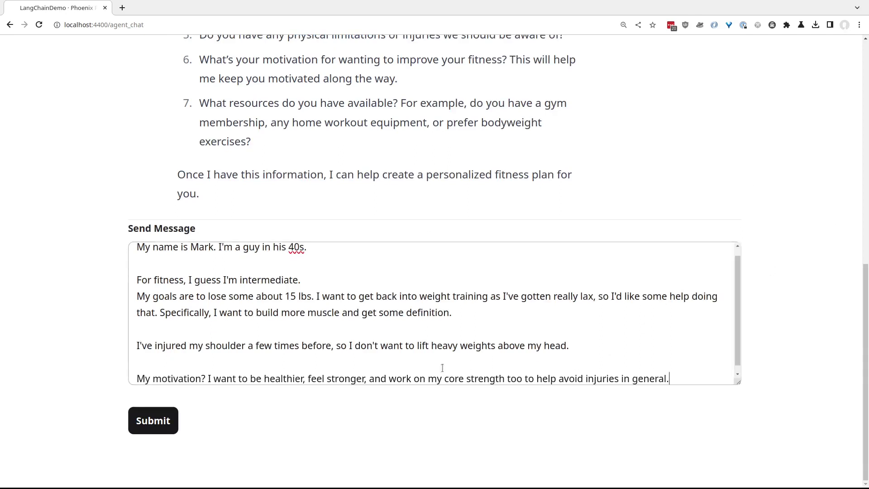
{"action": "scroll", "coordinate": [428, 351], "scroll_direction": "down", "scroll_amount": 1}
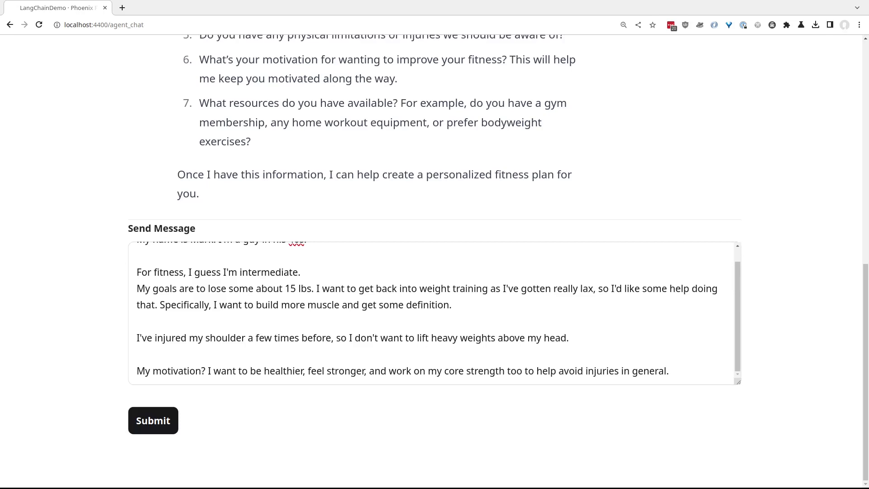
{"action": "key", "text": "alt+Tab"}
{"action": "type", "text": "I have an at home gym which is a rowing machine, a recumbent bike, and a rack of dumbbells ranging from 5lbs to 45lbs. Oh, I also have the P90X workout videos."}
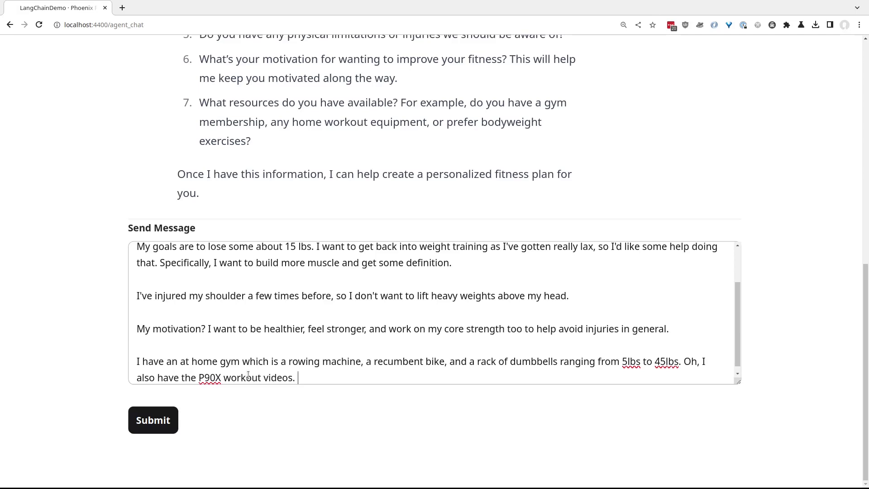
{"action": "left_click", "coordinate": [160, 423]}
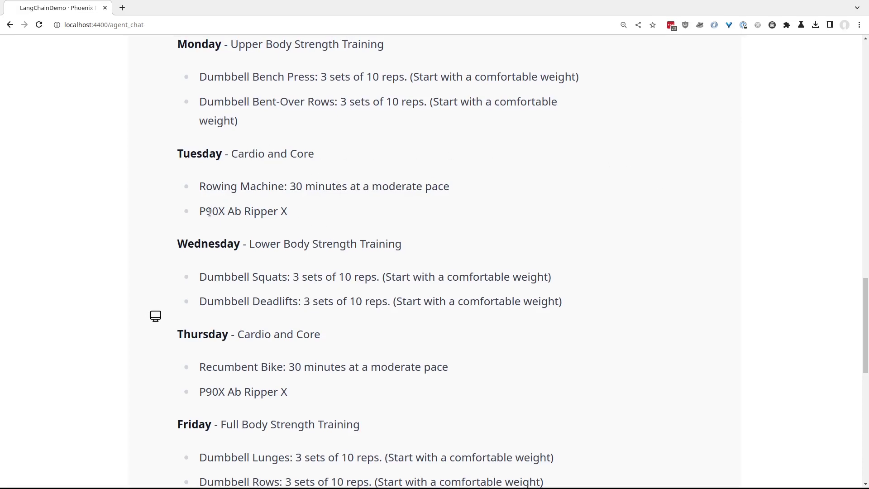
Step: Highlight Tuesday's P90X Ab Ripper X and Rowing Machine items in the plan
{"action": "left_click_drag", "start_coordinate": [212, 211], "coordinate": [286, 209]}
{"action": "left_click", "coordinate": [286, 210]}
{"action": "left_click_drag", "start_coordinate": [207, 187], "coordinate": [200, 186]}
{"action": "left_click_drag", "start_coordinate": [321, 181], "coordinate": [342, 187]}
{"action": "left_click", "coordinate": [365, 194]}
Step: Read the rest of the weekly plan down to Saturday active rest and Sunday rest
{"action": "scroll", "coordinate": [374, 238], "scroll_direction": "down", "scroll_amount": 1}
{"action": "scroll", "coordinate": [374, 238], "scroll_direction": "down", "scroll_amount": 2}
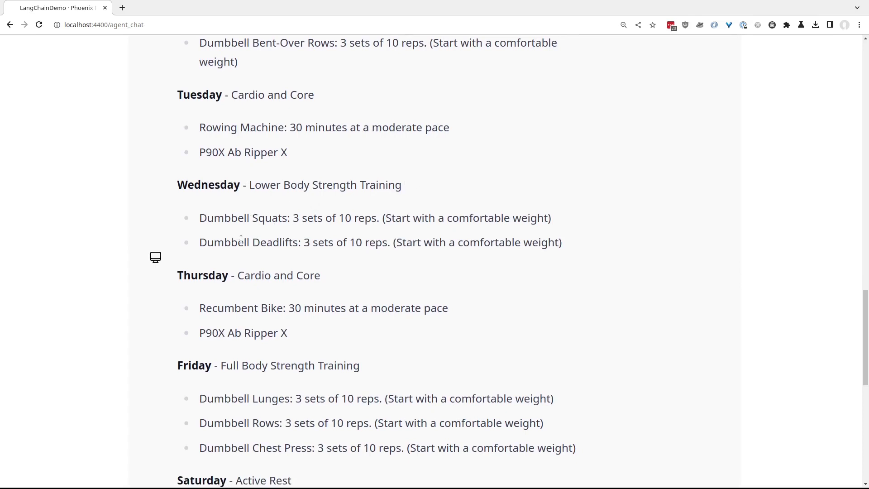
{"action": "scroll", "coordinate": [374, 219], "scroll_direction": "down", "scroll_amount": 1}
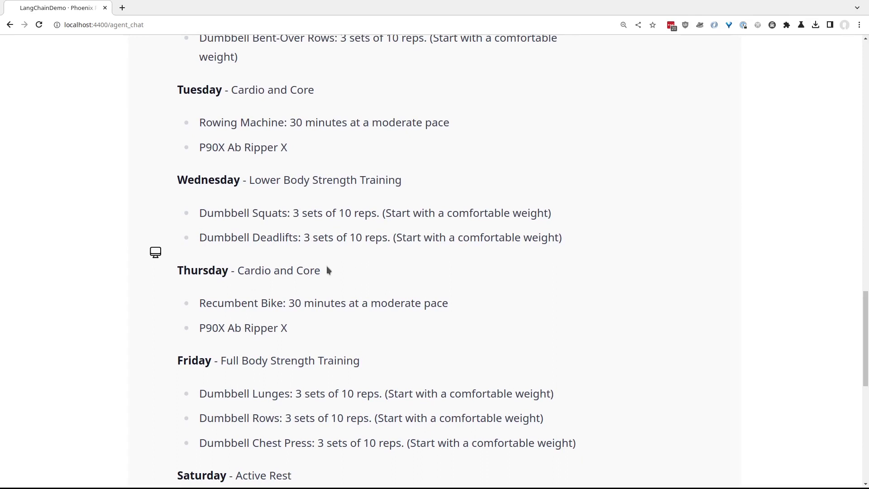
{"action": "scroll", "coordinate": [339, 305], "scroll_direction": "down", "scroll_amount": 3}
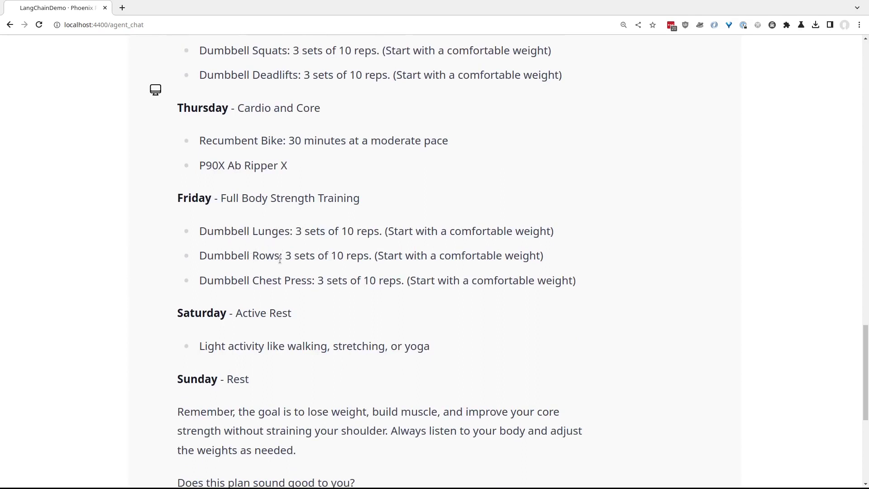
{"action": "scroll", "coordinate": [286, 296], "scroll_direction": "down", "scroll_amount": 1}
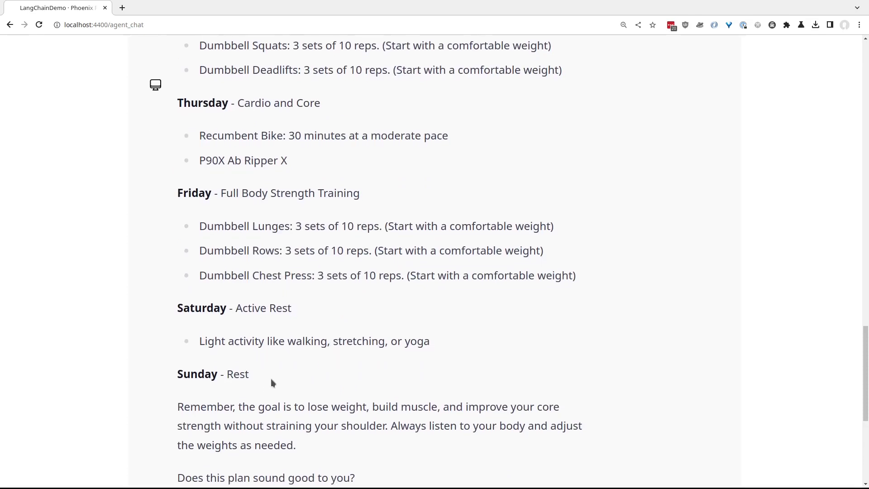
{"action": "scroll", "coordinate": [272, 377], "scroll_direction": "down", "scroll_amount": 2}
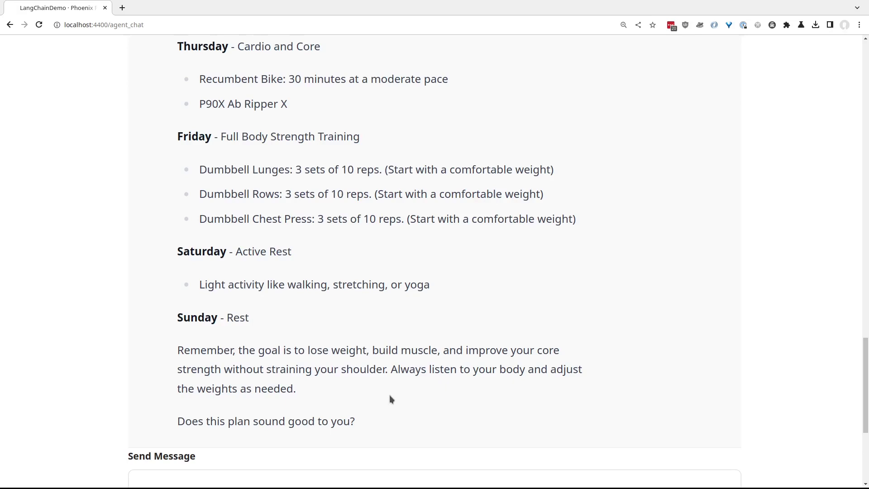
{"action": "scroll", "coordinate": [390, 396], "scroll_direction": "up", "scroll_amount": 10}
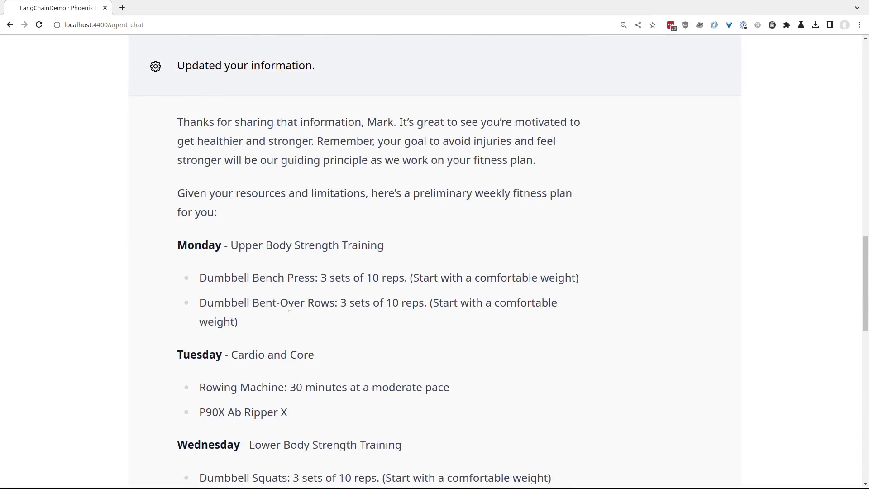
{"action": "scroll", "coordinate": [290, 307], "scroll_direction": "down", "scroll_amount": 9}
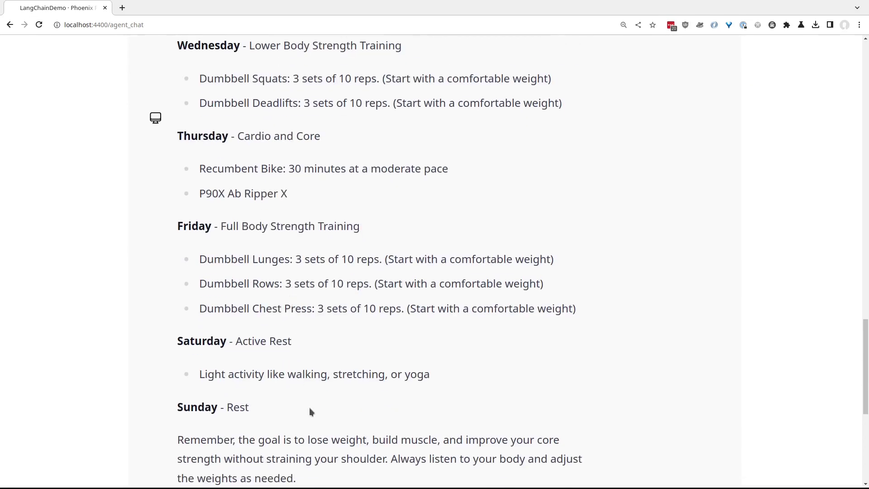
Step: Send the request 'I want to work on my triceps on Monday too.'
{"action": "scroll", "coordinate": [309, 407], "scroll_direction": "down", "scroll_amount": 7}
{"action": "left_click", "coordinate": [314, 345]}
{"action": "type", "text": "I want to work on my triceps on Monday too."}
{"action": "key", "text": "Return"}
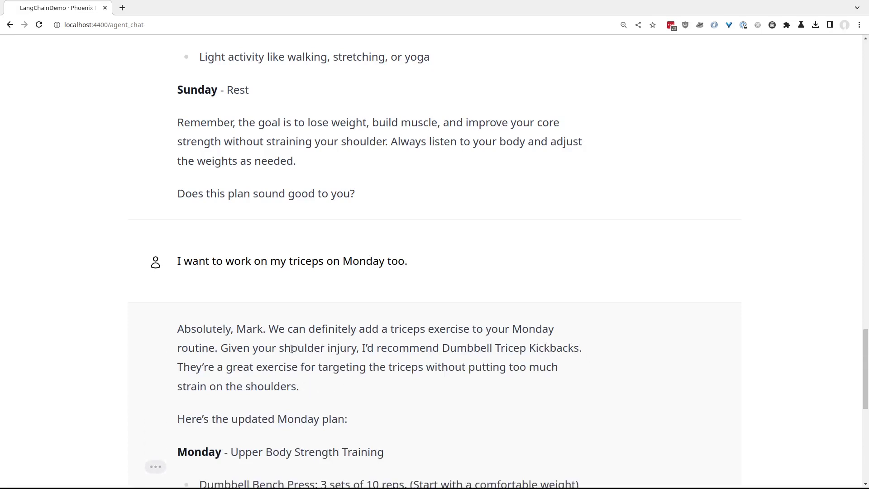
Step: Reply 'Yes.' to accept the revised Monday plan
{"action": "scroll", "coordinate": [361, 355], "scroll_direction": "down", "scroll_amount": 5}
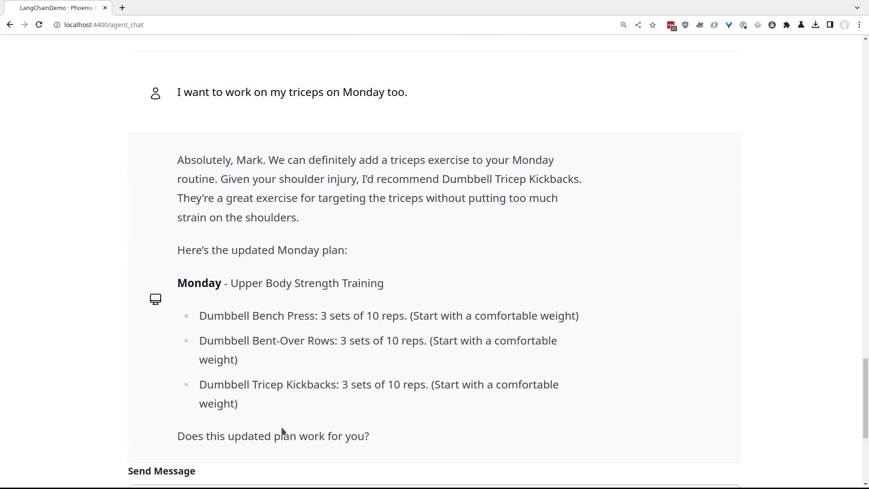
{"action": "scroll", "coordinate": [357, 421], "scroll_direction": "down", "scroll_amount": 5}
{"action": "left_click", "coordinate": [304, 380]}
{"action": "type", "text": "Yes."}
{"action": "key", "text": "Return"}
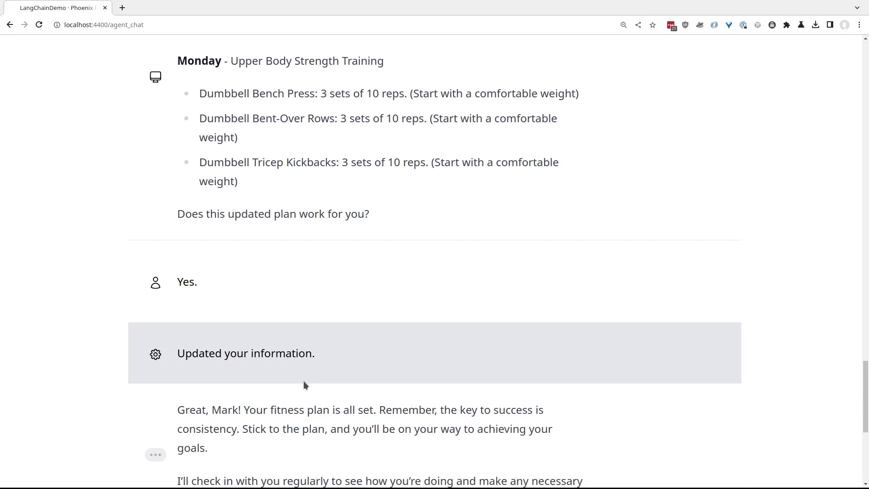
Step: Scroll through the trainer's plan-saved confirmation down to the Send Message box
{"action": "scroll", "coordinate": [303, 382], "scroll_direction": "down", "scroll_amount": 4}
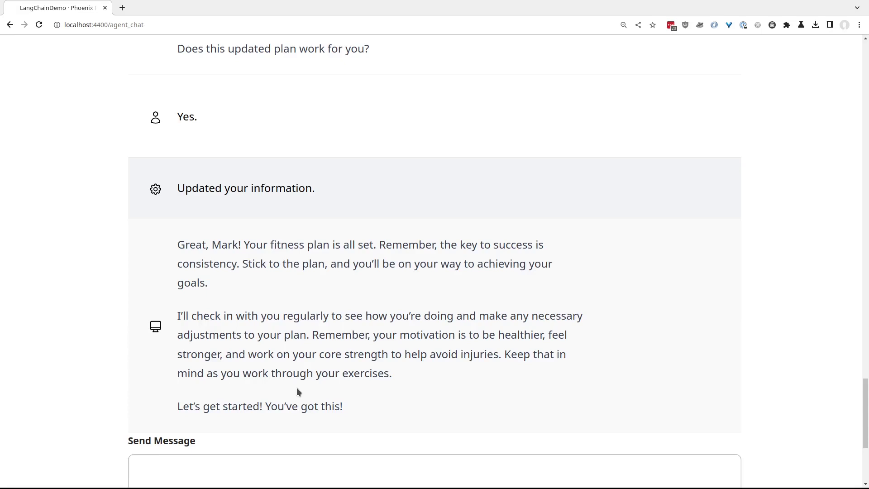
{"action": "scroll", "coordinate": [312, 412], "scroll_direction": "down", "scroll_amount": 2}
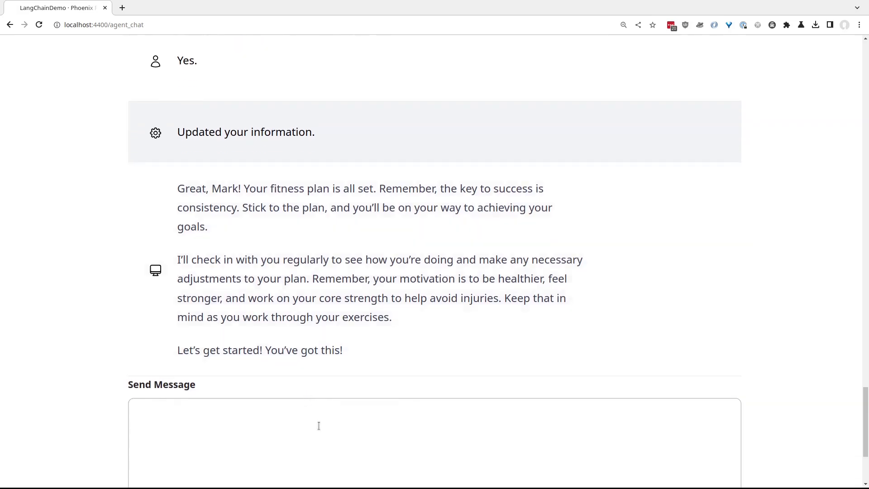
Step: Ask 'What's my workout for today?' and read the bench press, rows and kickbacks plan
{"action": "type", "text": "What's my workout for today?"}
{"action": "key", "text": "Return"}
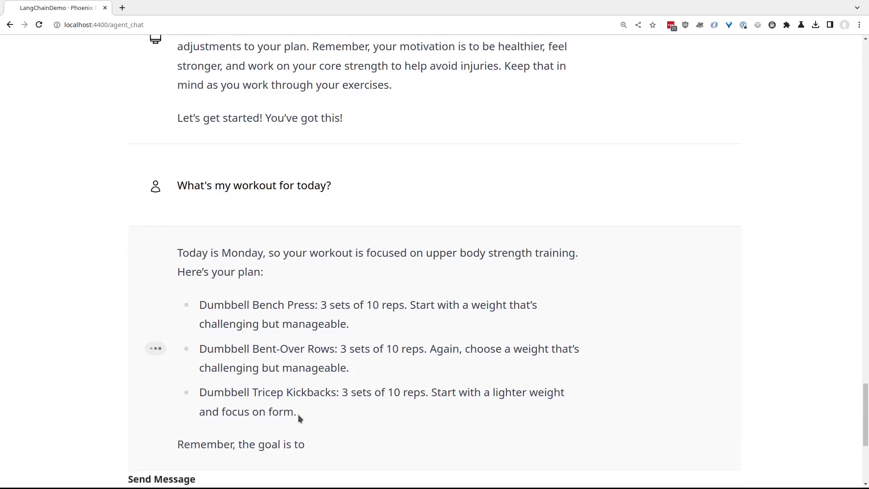
{"action": "scroll", "coordinate": [298, 415], "scroll_direction": "down", "scroll_amount": 1}
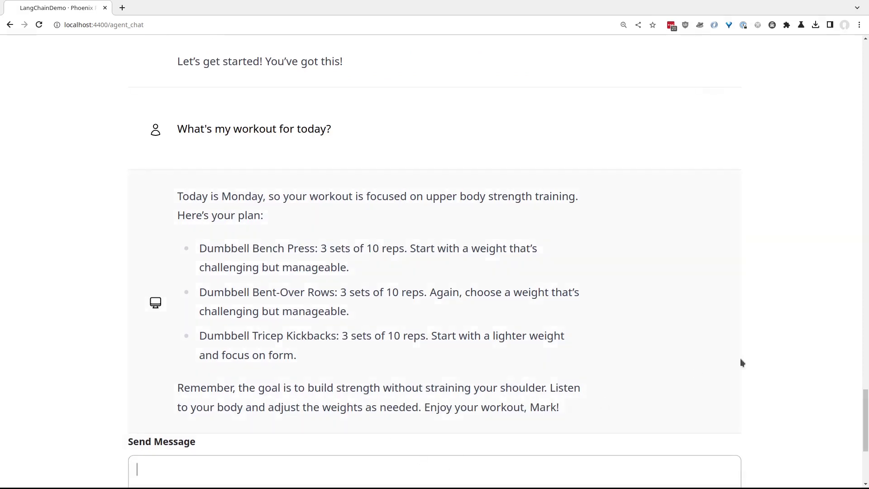
{"action": "scroll", "coordinate": [335, 436], "scroll_direction": "down", "scroll_amount": 1}
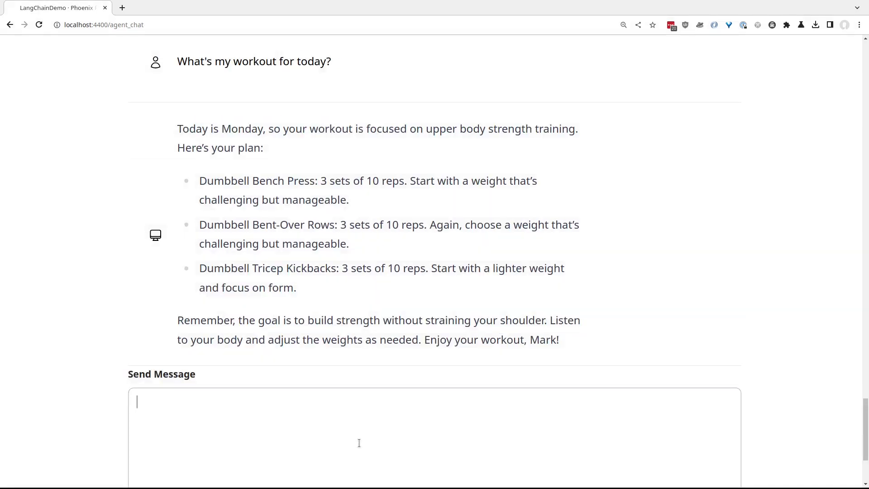
Step: Send the bench press report: 25lb warm-up set, then 30lb main sets
{"action": "type", "text": "I just did my 3 sets of bench press. I did a warm up set with 25lb weights. My main sets used the 30lbs. By the end, I think I should have chosen a higher weight."}
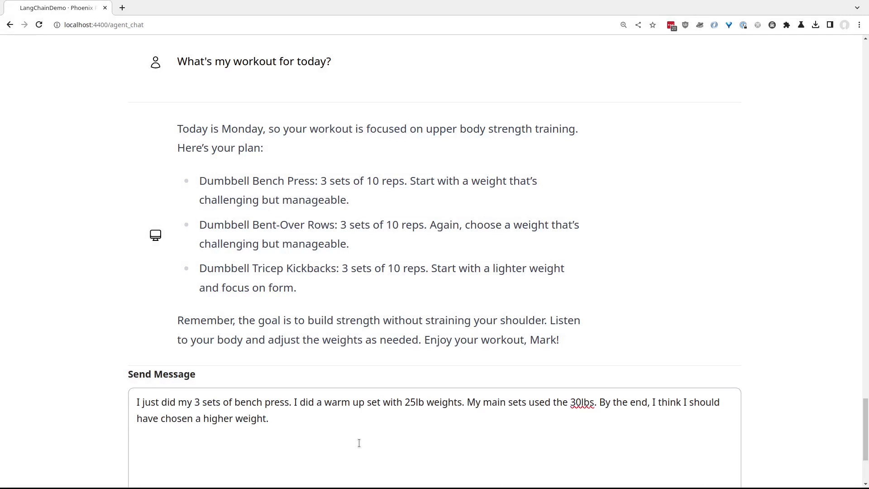
{"action": "key", "text": "BackSpace"}
{"action": "key", "text": "Return"}
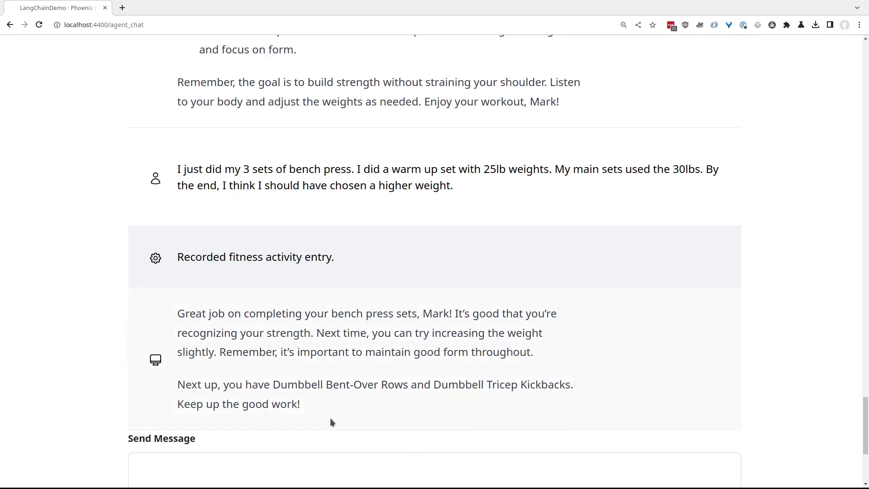
Step: Ask 'How do I do bent over rows?' and receive the five-step instructions
{"action": "left_click", "coordinate": [283, 459]}
{"action": "type", "text": "How do I do bent over rows?"}
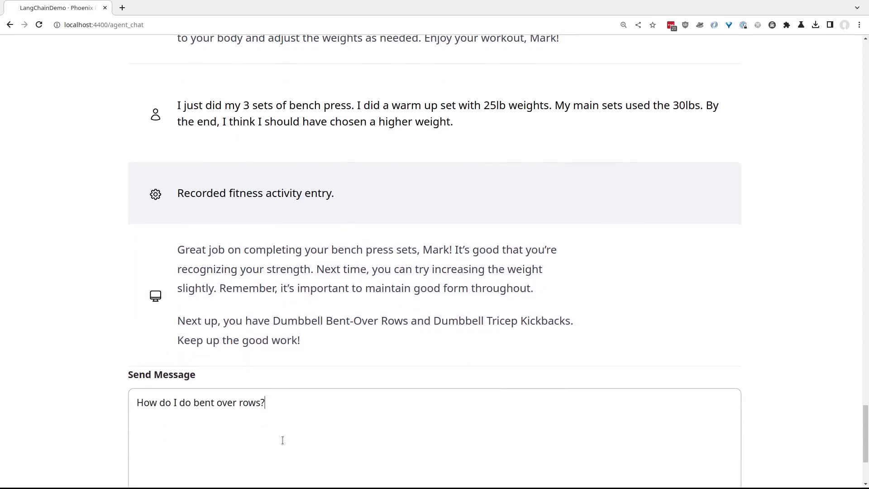
{"action": "key", "text": "Return"}
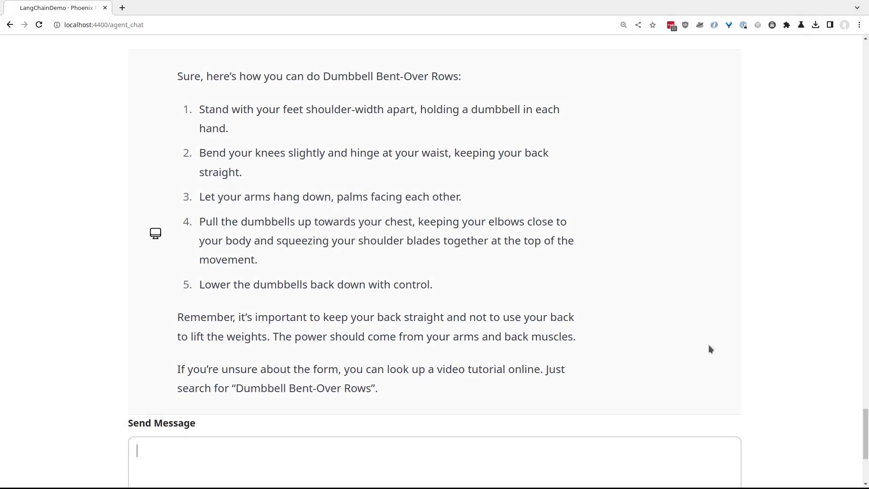
{"action": "left_click", "coordinate": [791, 276]}
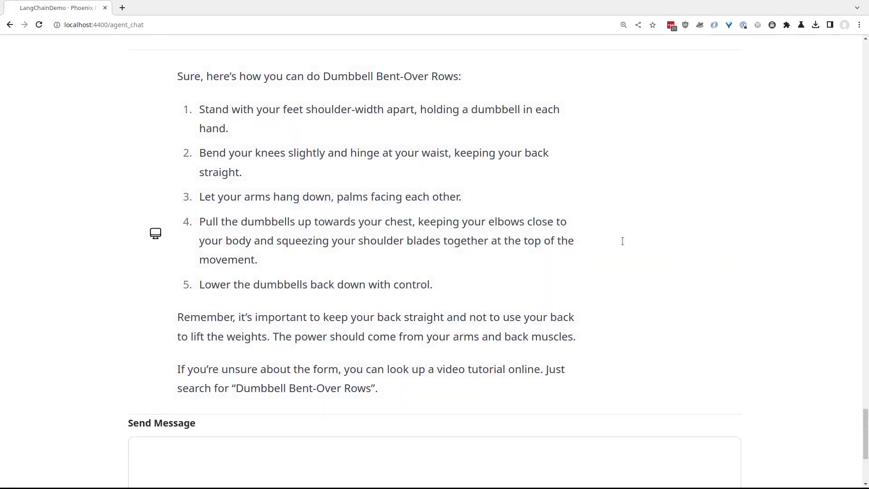
Step: Send the rows report: 20lbs warm-up, 30lbs first set, 40lbs for the last two
{"action": "left_click", "coordinate": [494, 449]}
{"action": "type", "text": "Phew! That was tough. I started light with a warm up using 20lbs. My first set was with 30lbs. That wasn't enough. I upped it to 40lbs for the last 2 sets and that was good."}
{"action": "scroll", "coordinate": [63, 425], "scroll_direction": "down", "scroll_amount": 2}
{"action": "key", "text": "Return"}
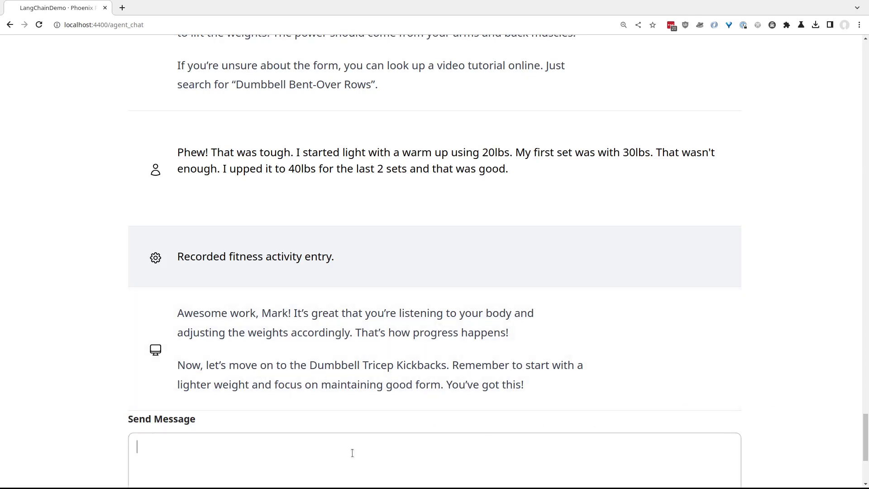
Step: Submit the tricep kickbacks report, with the last set at 8 reps and 20lbs
{"action": "type", "text": "That was good. I maxed out on my last set using 20lbs and only got to 8 reps. But it was good."}
{"action": "scroll", "coordinate": [90, 331], "scroll_direction": "down", "scroll_amount": 4}
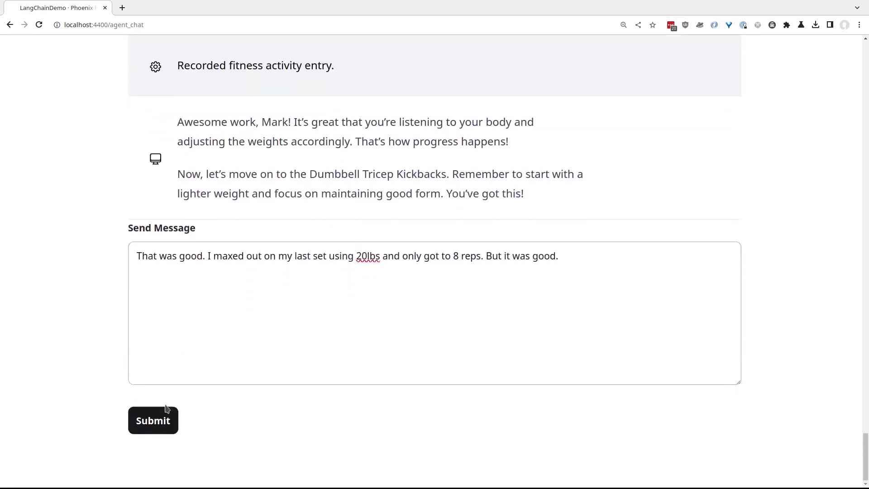
{"action": "left_click", "coordinate": [156, 422]}
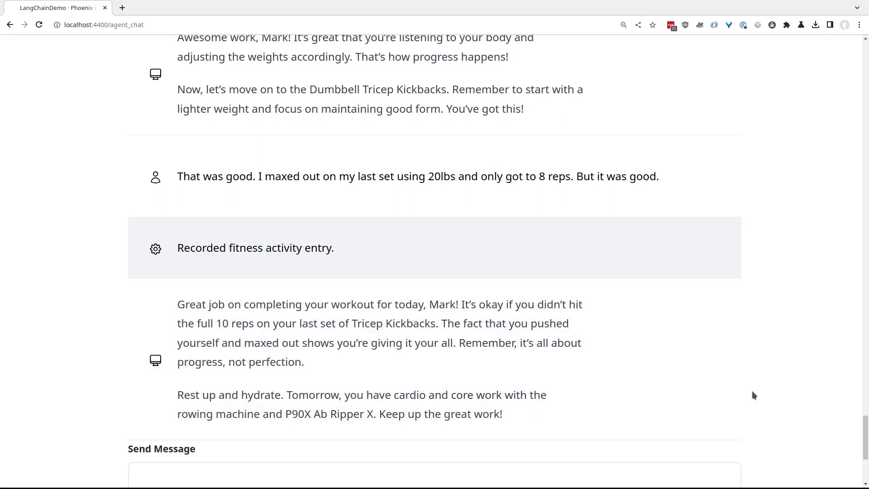
Step: Highlight the 'Recorded fitness activity entry.' confirmation notice in the chat
{"action": "triple_click", "coordinate": [249, 248]}
{"action": "left_click", "coordinate": [248, 262]}
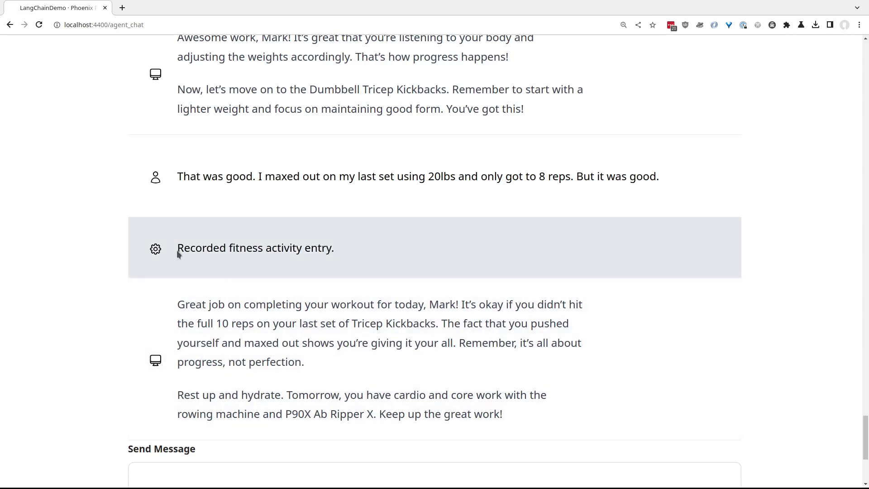
{"action": "left_click_drag", "start_coordinate": [177, 249], "coordinate": [325, 248]}
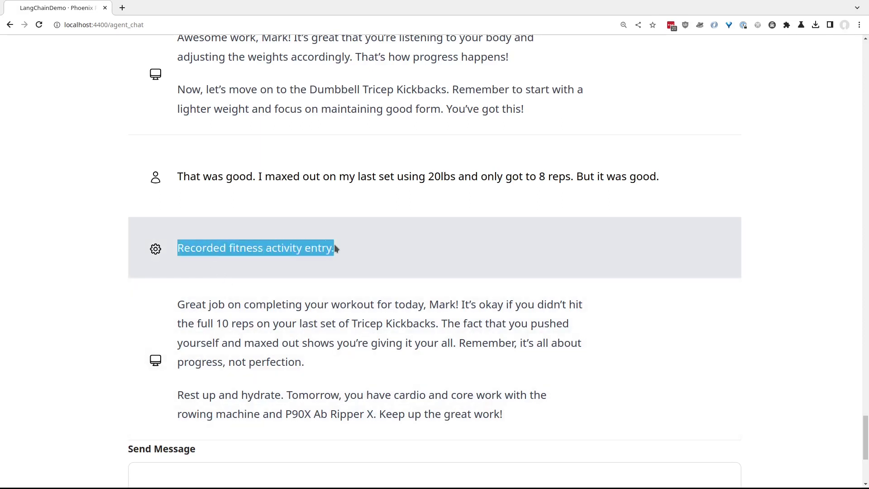
{"action": "left_click", "coordinate": [385, 248]}
{"action": "scroll", "coordinate": [790, 323], "scroll_direction": "down", "scroll_amount": 3}
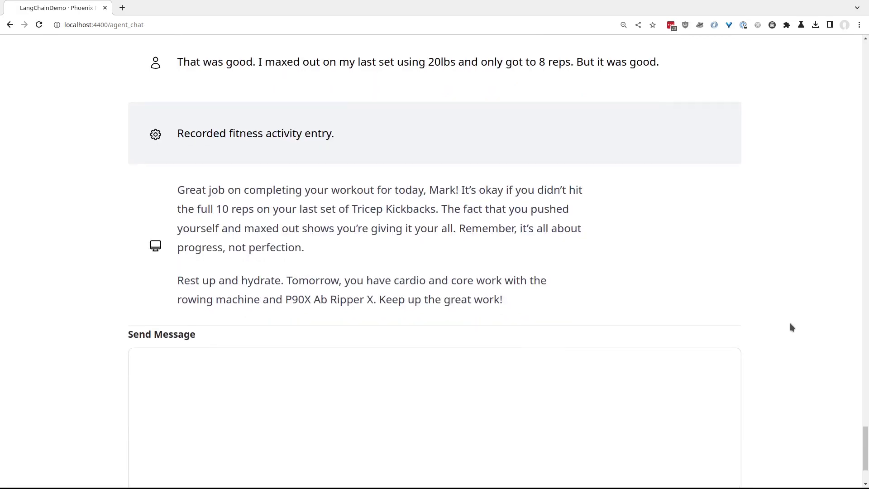
{"action": "scroll", "coordinate": [785, 291], "scroll_direction": "up", "scroll_amount": 10}
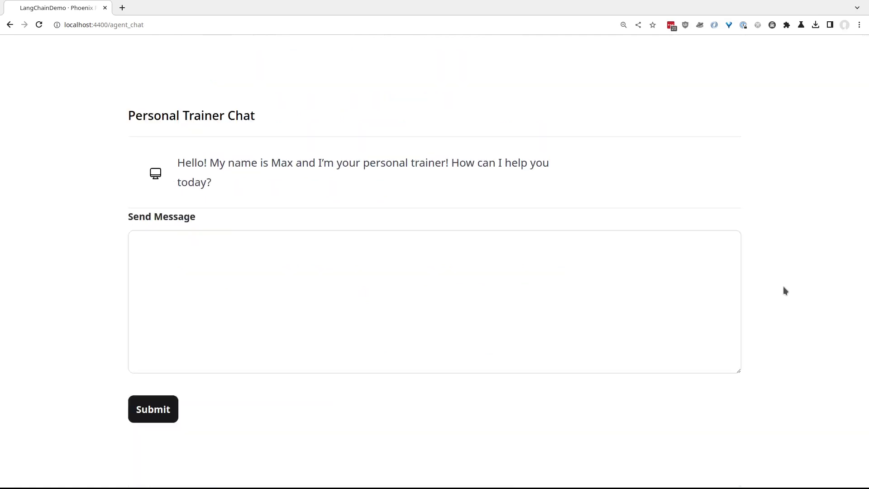
Step: Ask "What's my workout for tomorrow?" and read the Tuesday Cardio and Core plan
{"action": "left_click", "coordinate": [348, 284]}
{"action": "type", "text": "What's my workout for tomorrow?"}
{"action": "key", "text": "Return"}
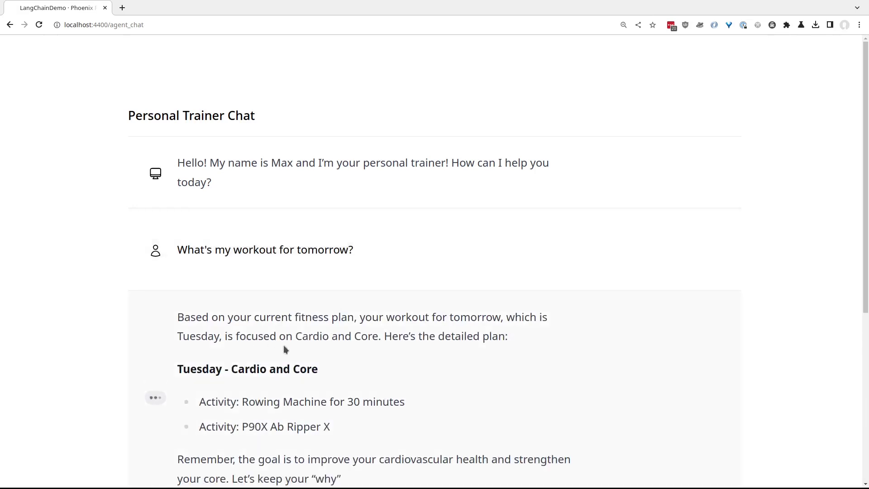
{"action": "scroll", "coordinate": [299, 355], "scroll_direction": "down", "scroll_amount": 2}
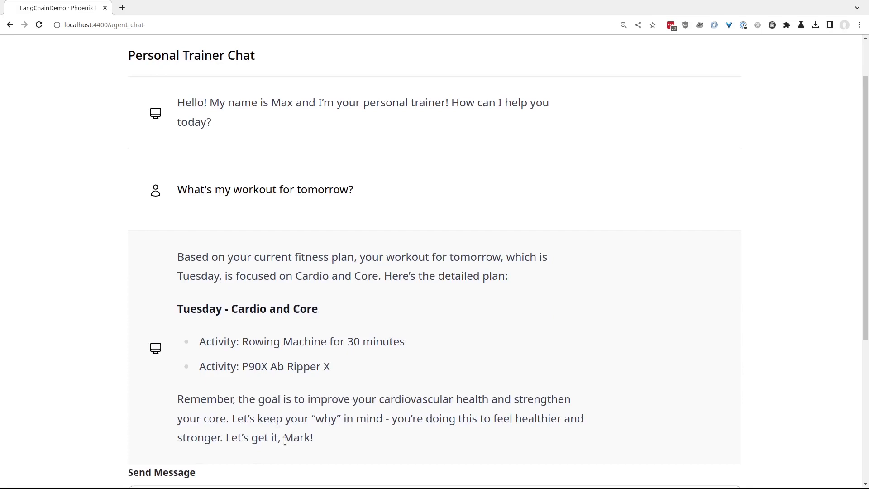
{"action": "scroll", "coordinate": [285, 451], "scroll_direction": "down", "scroll_amount": 3}
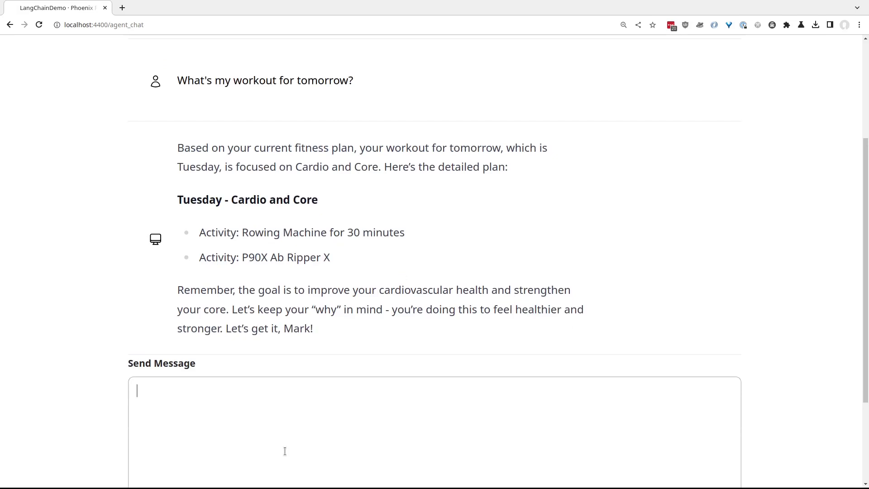
Step: Ask "What was my last workout?" and highlight the 30 lbs Bench Press weight in the recap
{"action": "type", "text": "What was my last wor"}
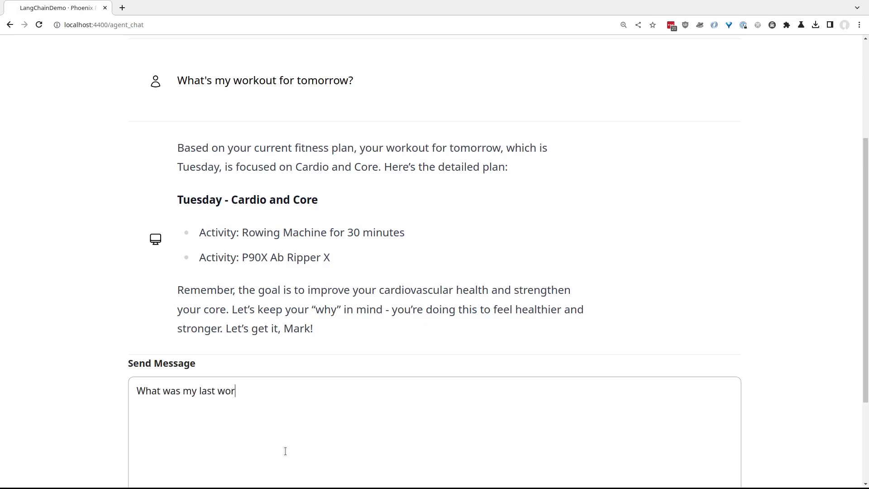
{"action": "type", "text": "kout?"}
{"action": "key", "text": "Return"}
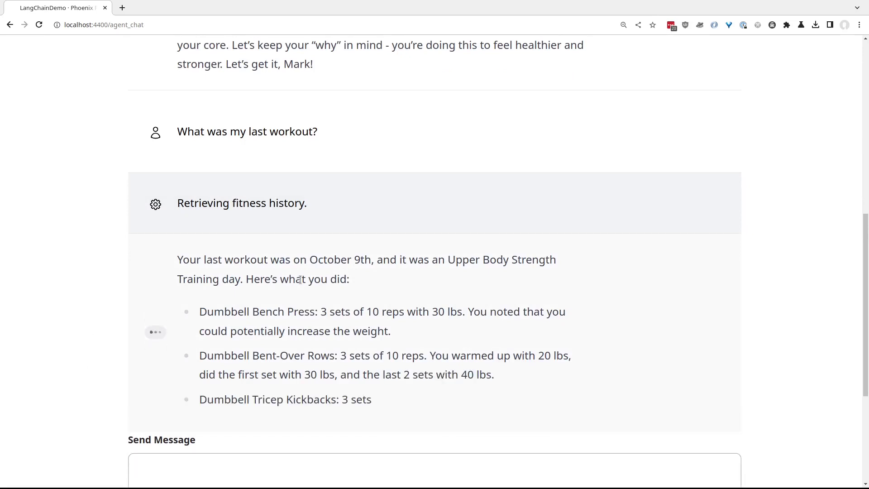
{"action": "scroll", "coordinate": [183, 142], "scroll_direction": "down", "scroll_amount": 4}
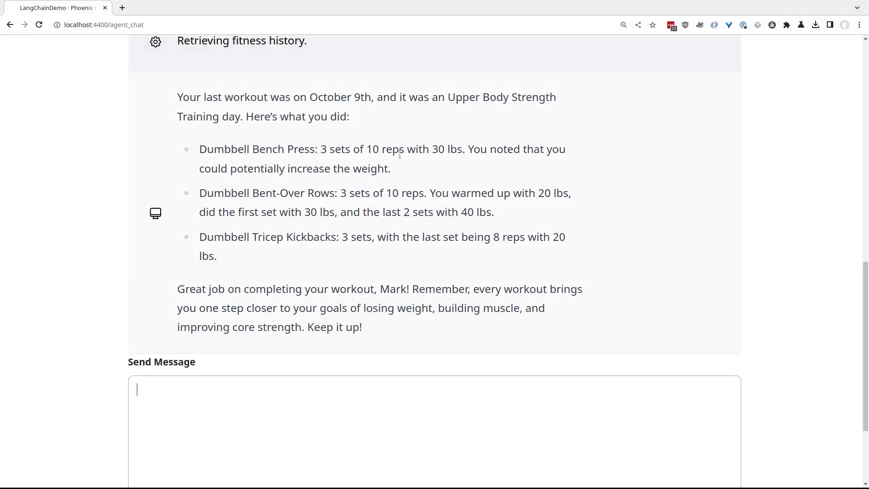
{"action": "double_click", "coordinate": [438, 150]}
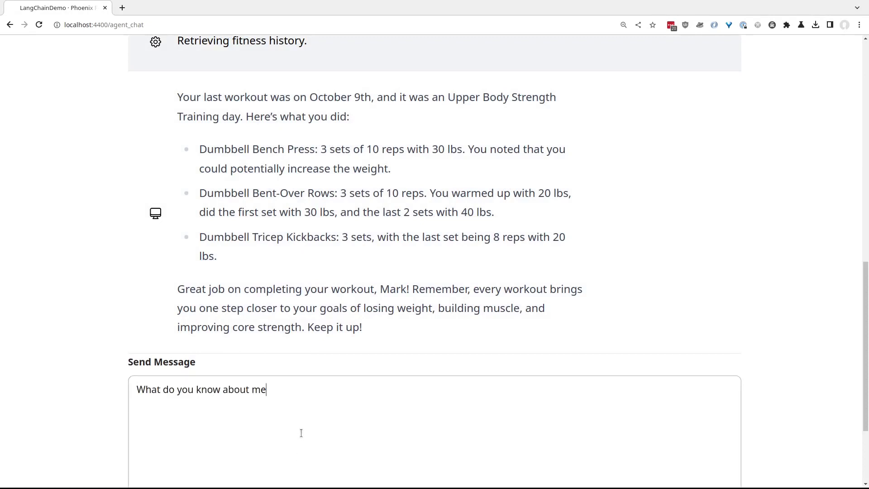
Step: Send "What do you know about me?" to get the stored profile summary
{"action": "type", "text": "?"}
{"action": "key", "text": "Return"}
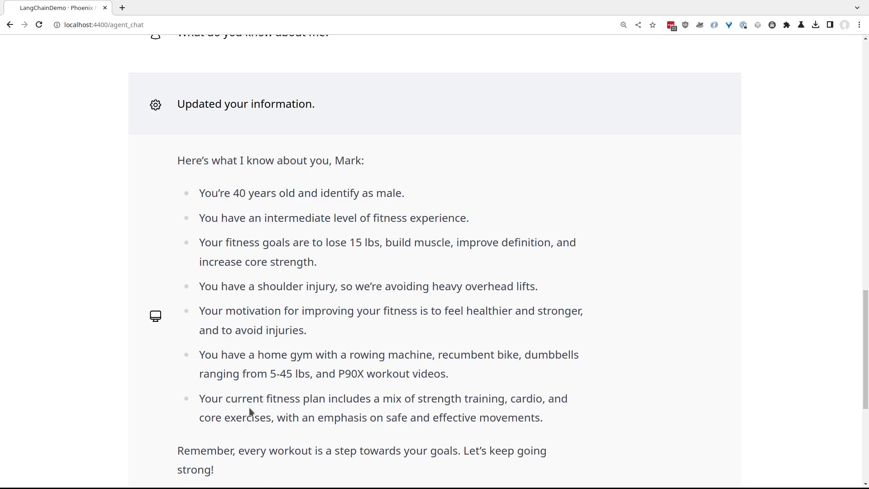
Step: Switch to the langchain_demo GitHub repository page
{"action": "key", "text": "alt+Tab"}
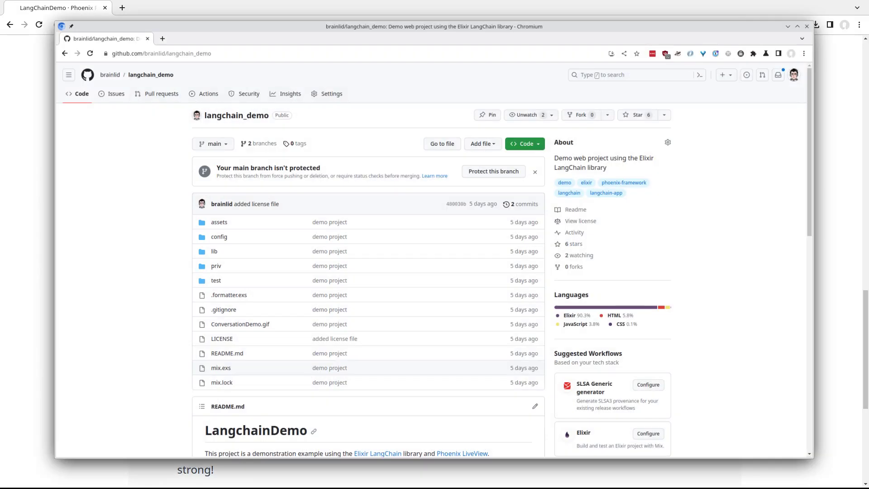